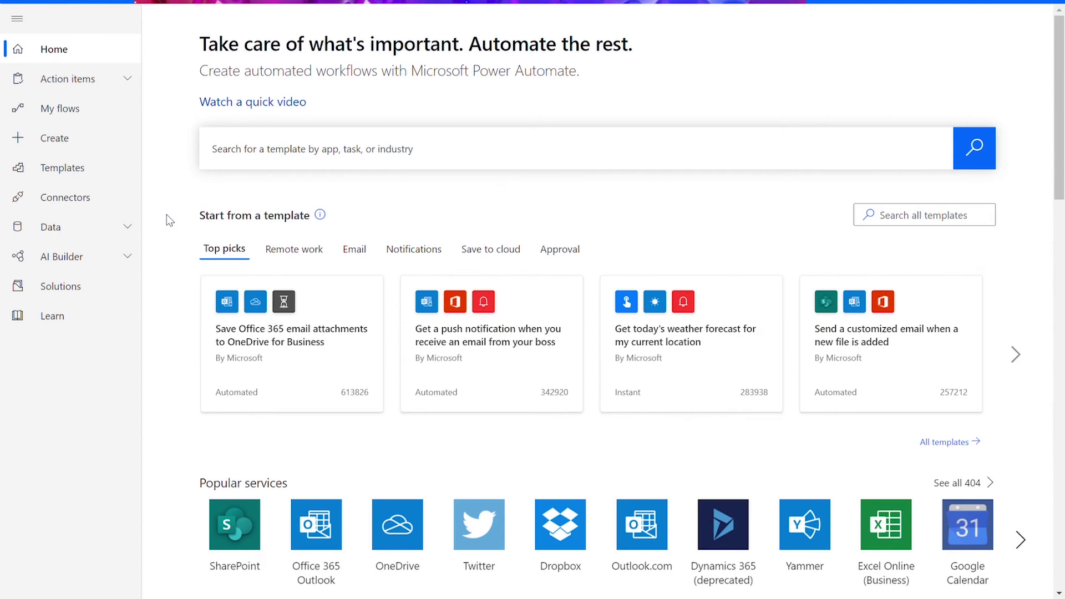
Create a new instant flow with the 'Manually trigger a flow' trigger.
click(116, 147)
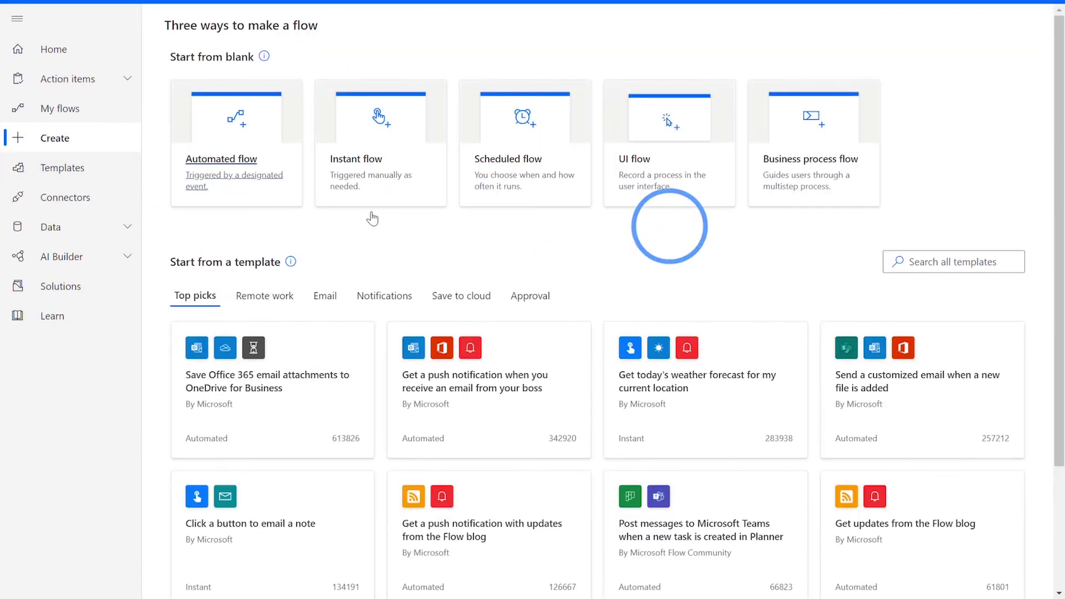
click(414, 201)
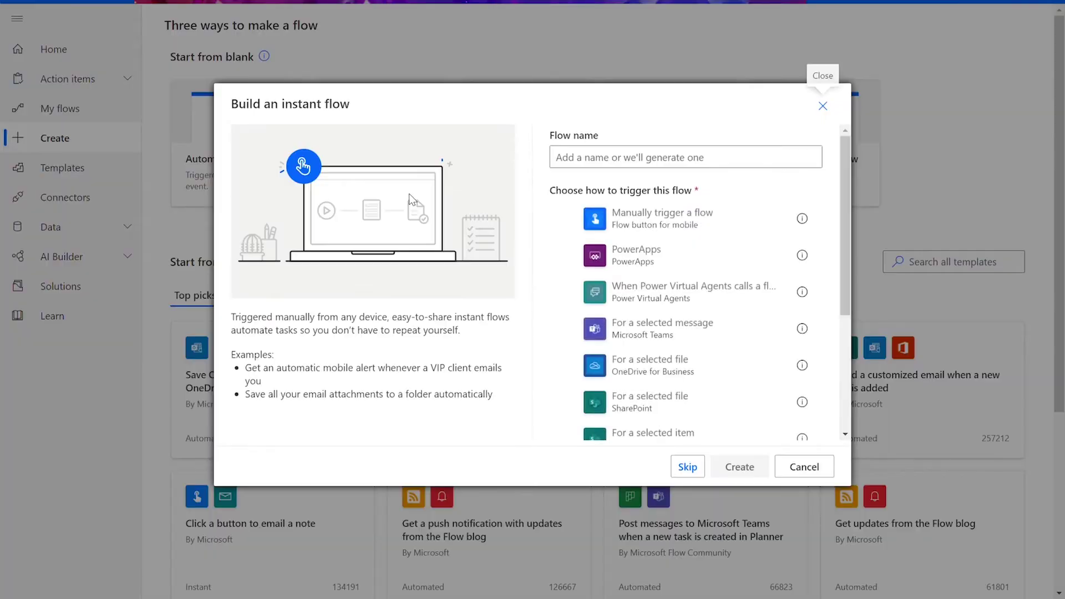
click(740, 224)
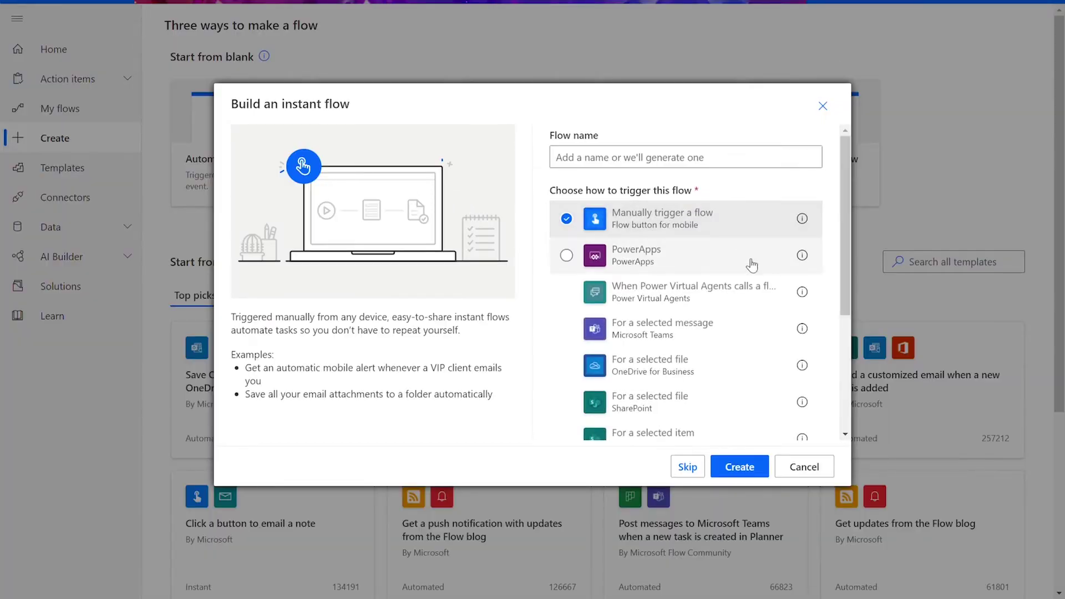
click(765, 475)
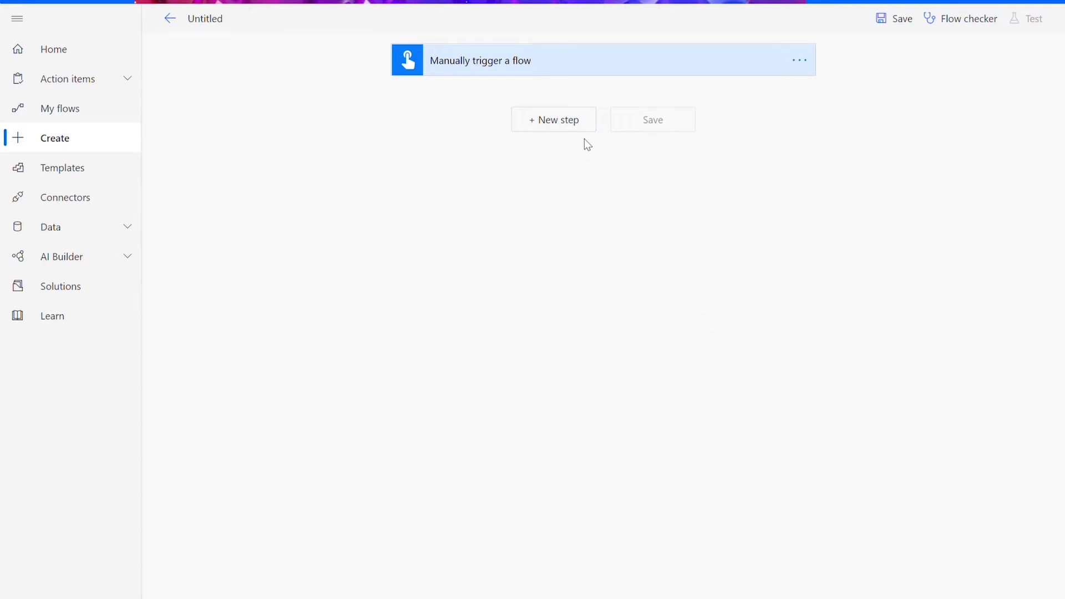
Add a OneDrive 'Get file content' action reading /Test Image/test_image.jpg.
click(585, 124)
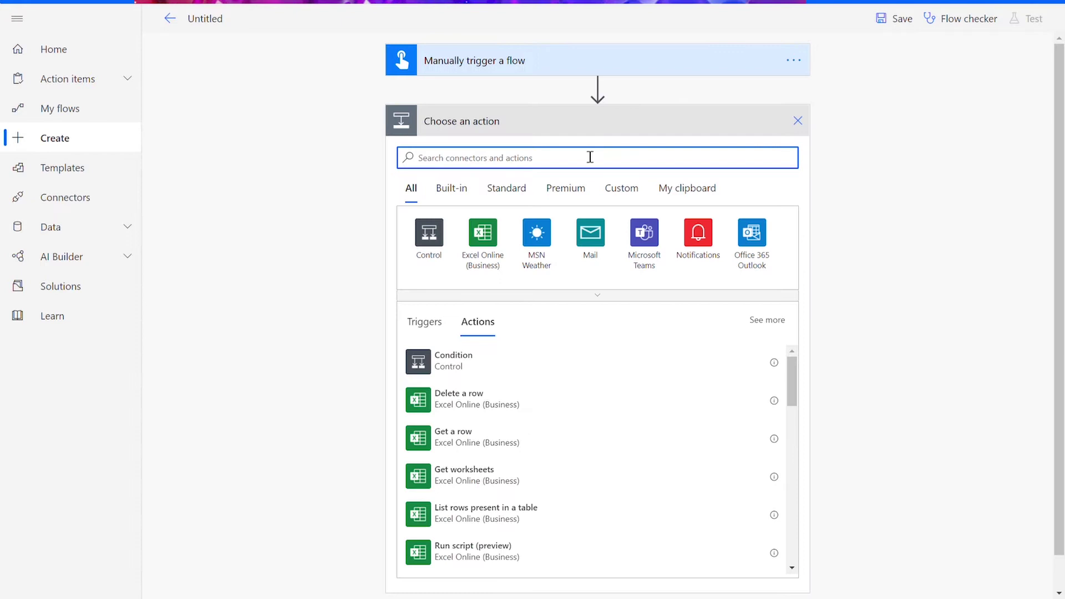
text(get file)
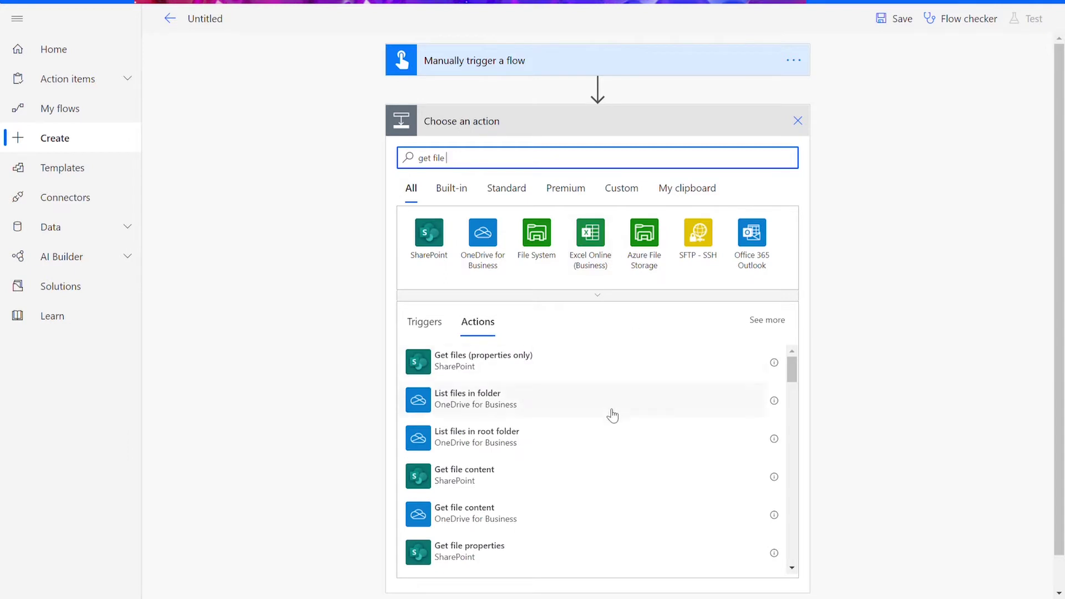
click(575, 513)
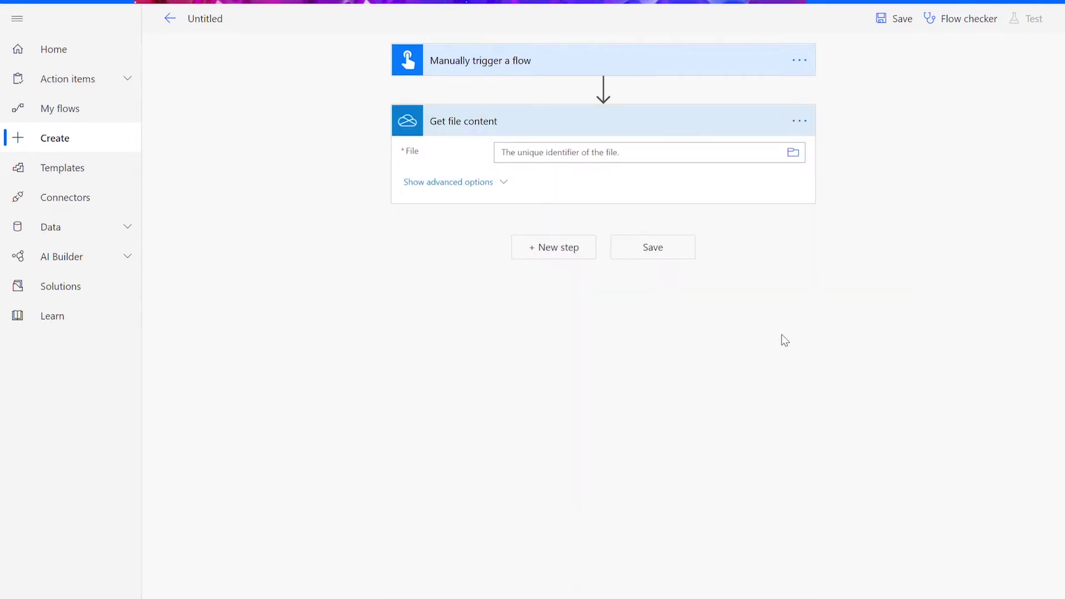
click(801, 154)
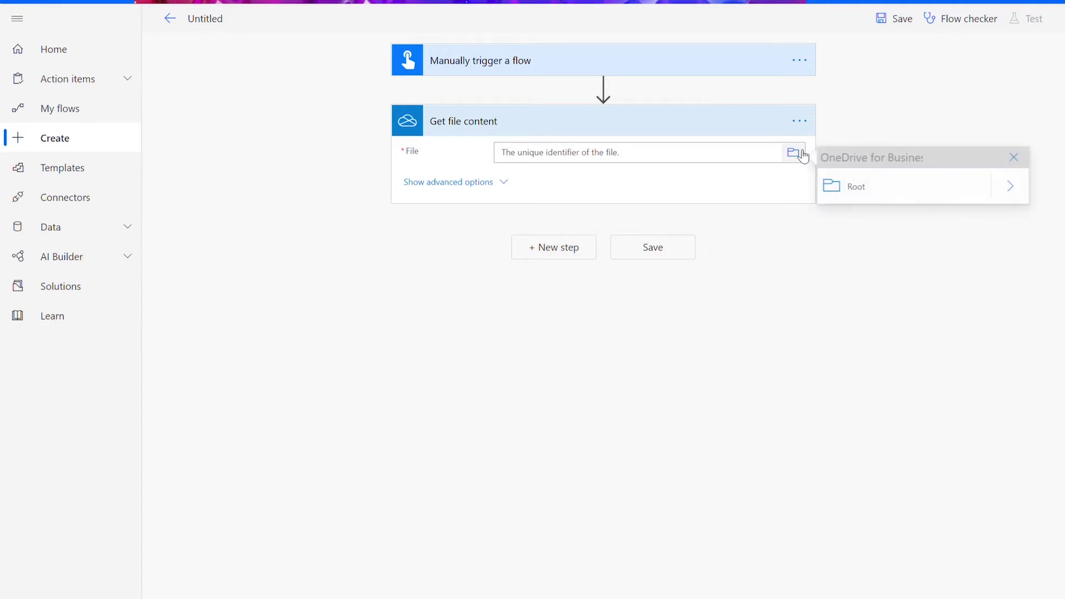
click(1011, 185)
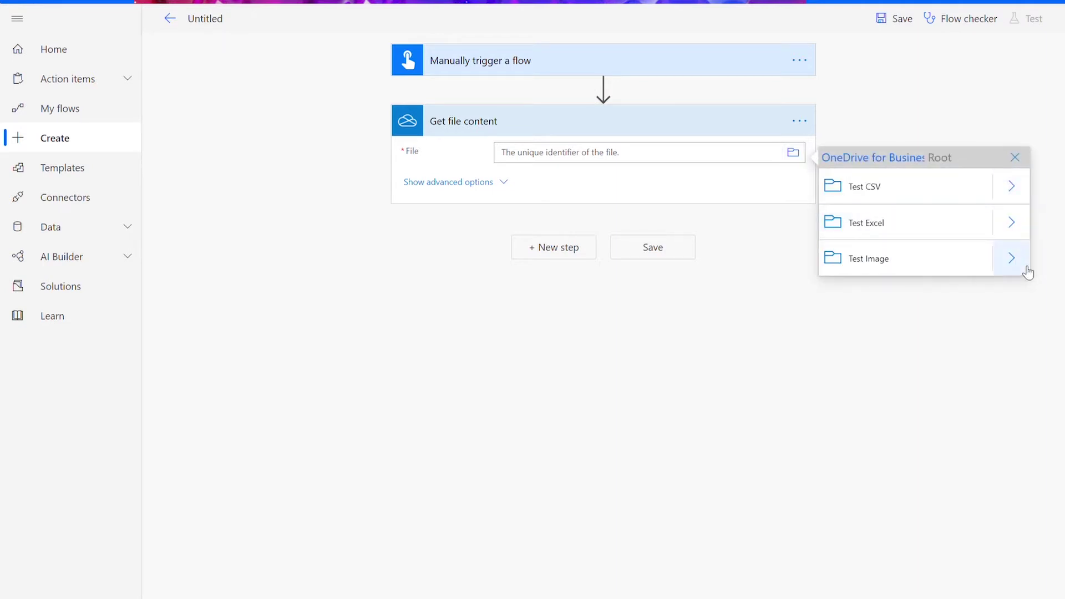
click(1026, 271)
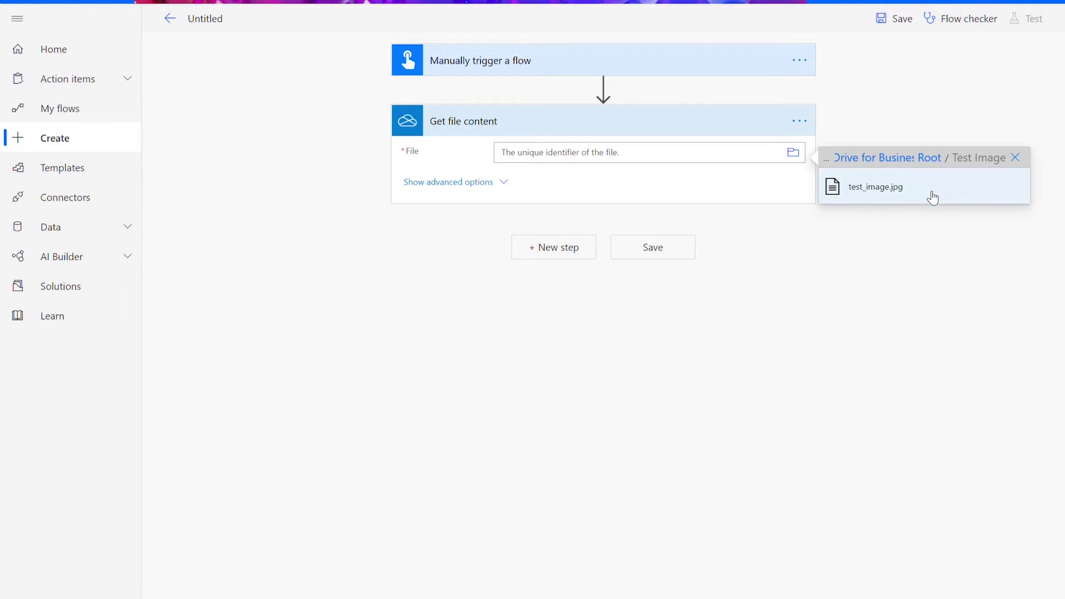
click(933, 197)
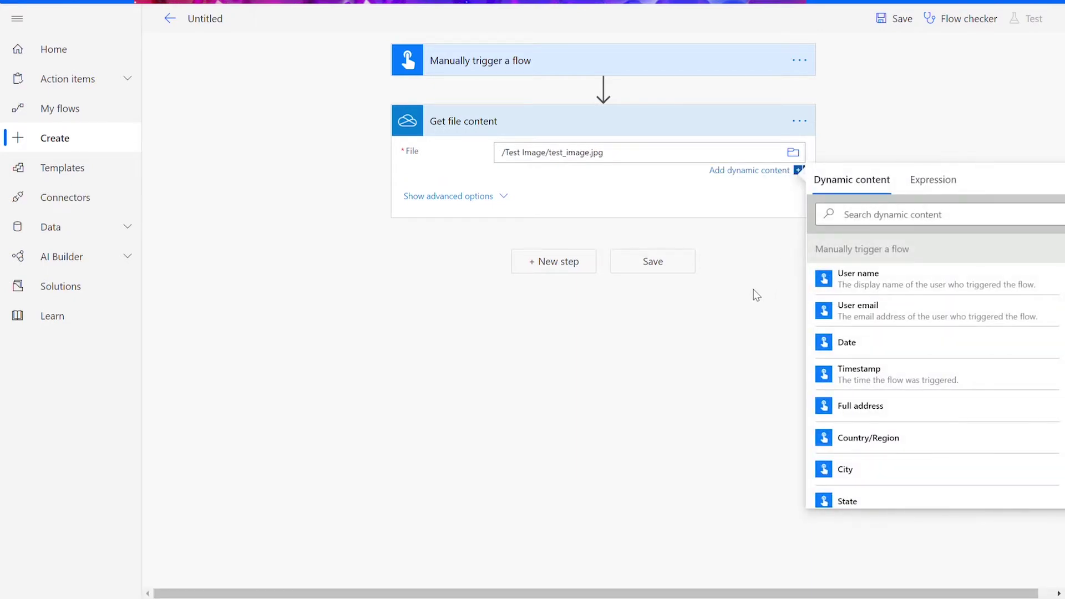
Add the Cloudmersive Document Conversion 'Image format conversion' action after Get file content.
click(576, 271)
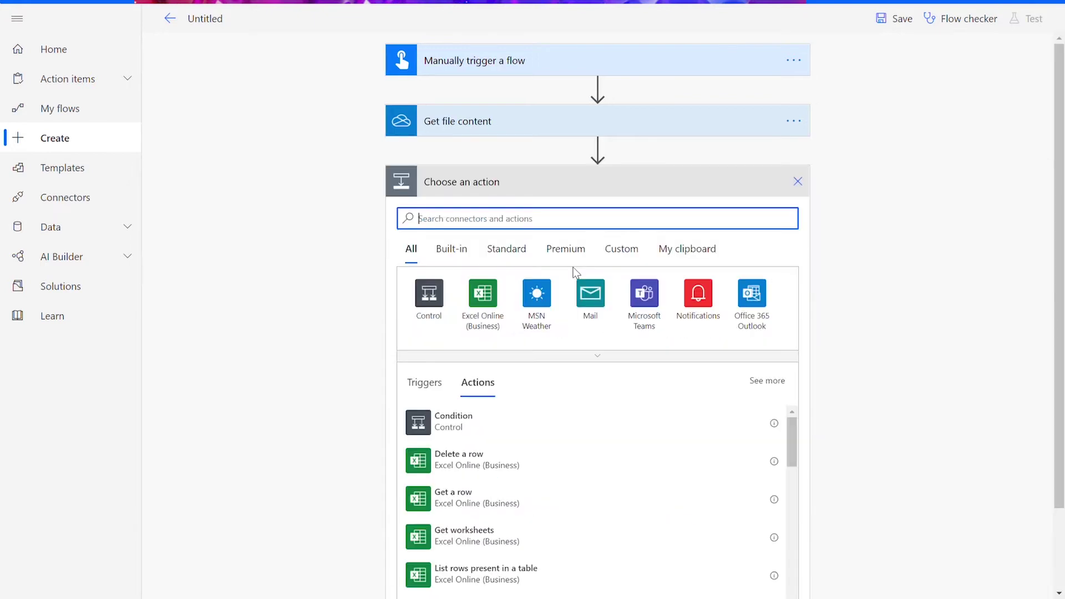
text(cloudmer)
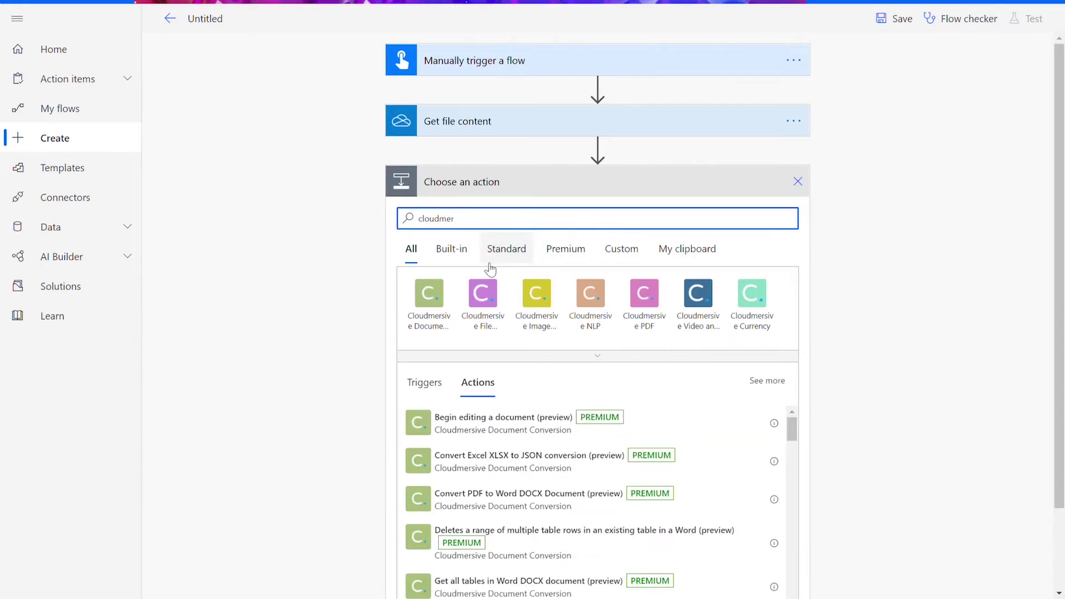
click(435, 304)
text(image)
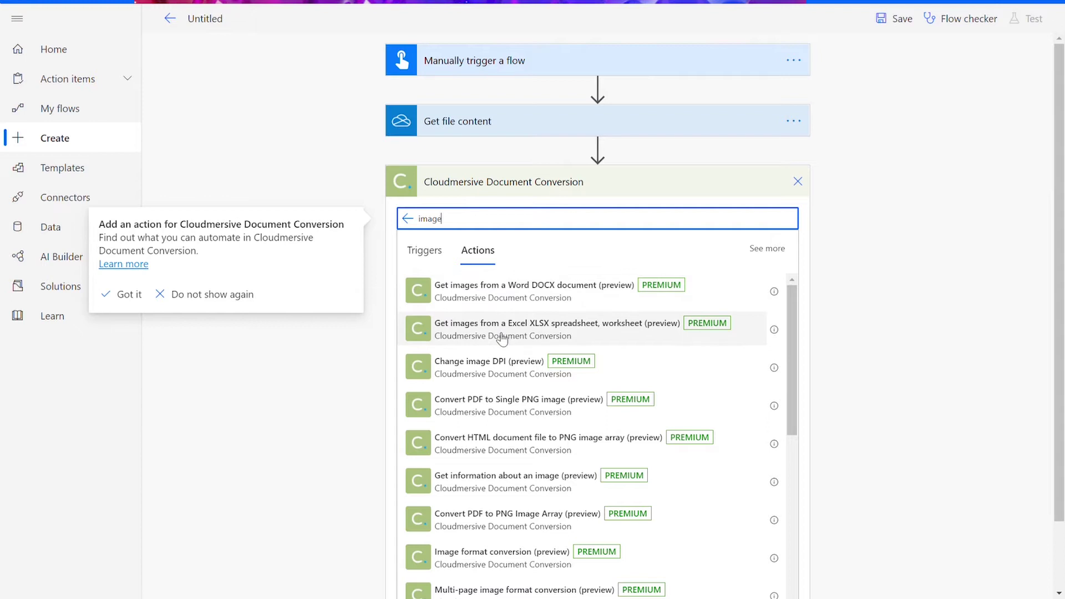
click(530, 554)
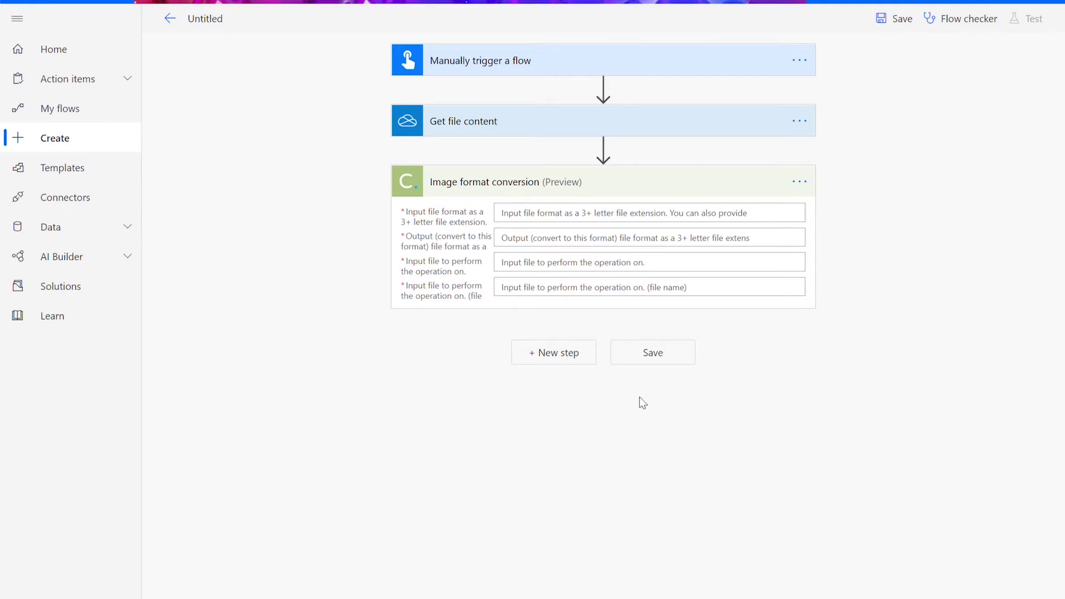
Set the conversion to jpg → png, input File content, file name test_input.jpg.
click(600, 217)
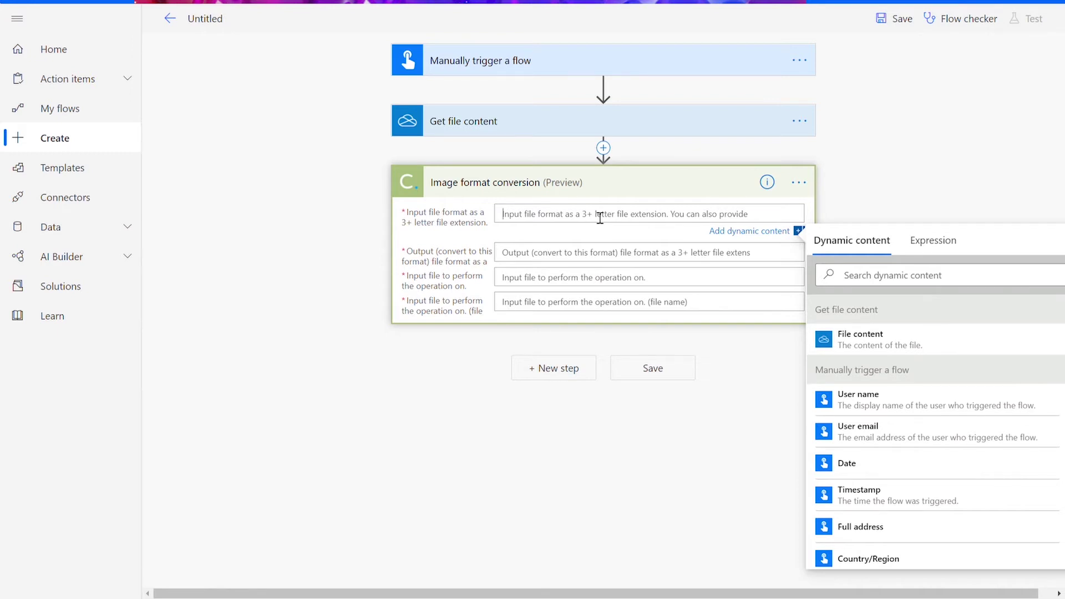
text(jpg)
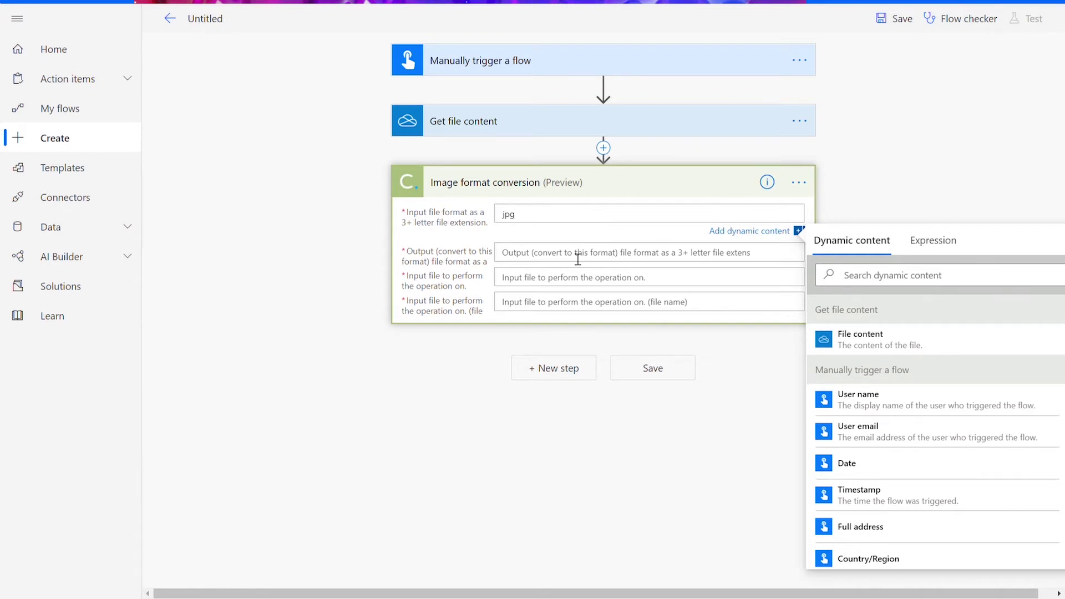
click(564, 258)
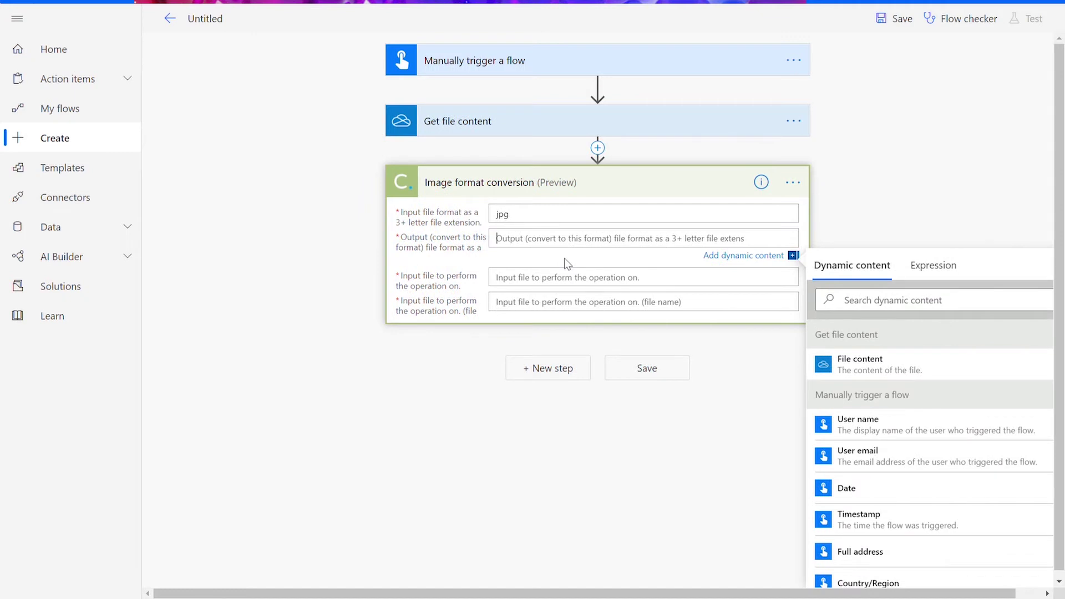
text(png)
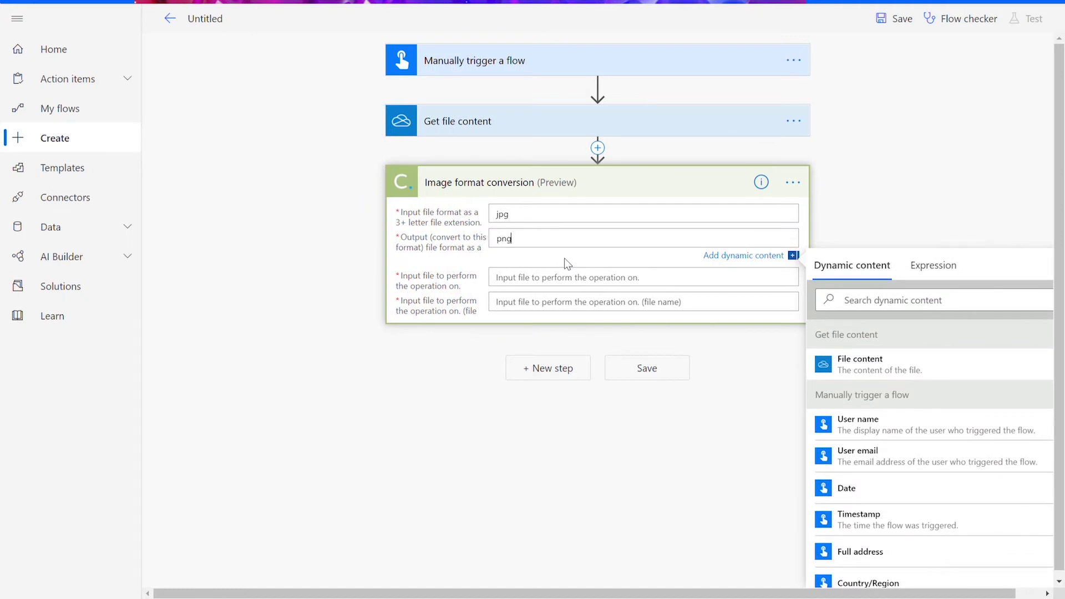
click(548, 284)
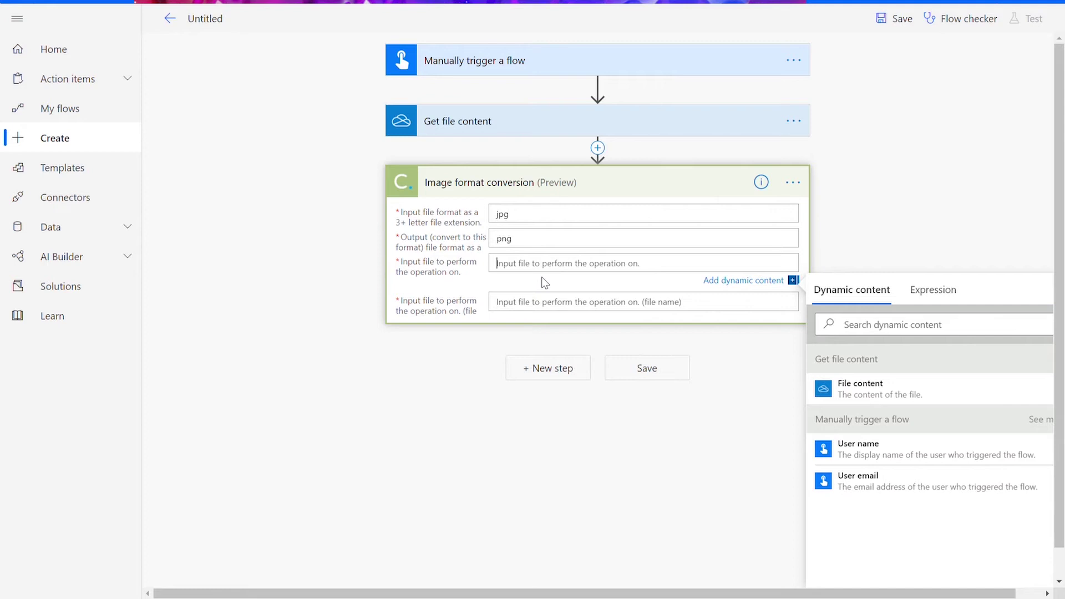
click(827, 391)
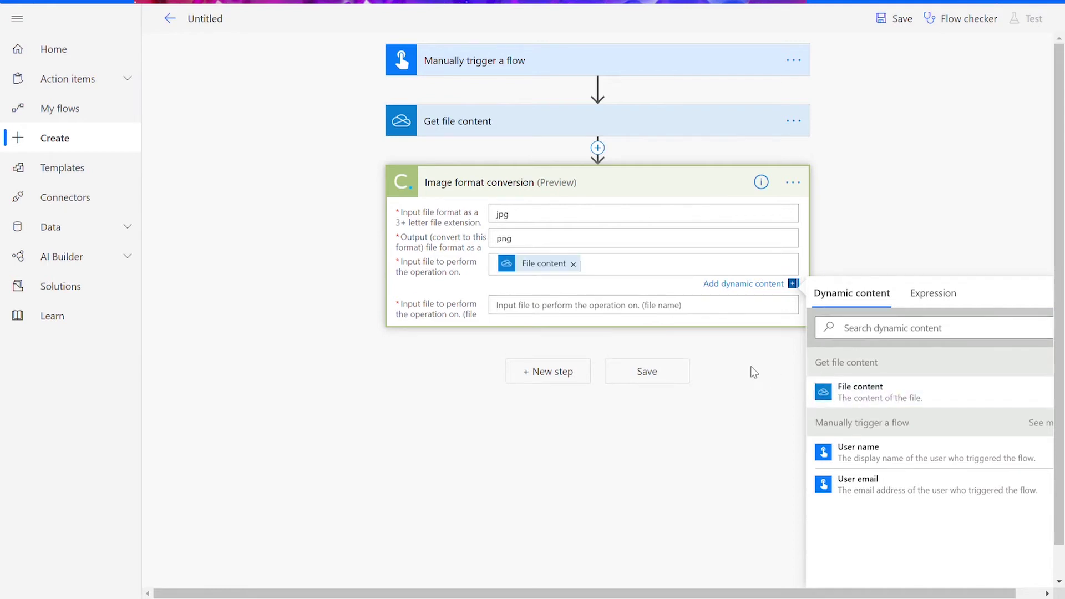
click(613, 307)
text(test_)
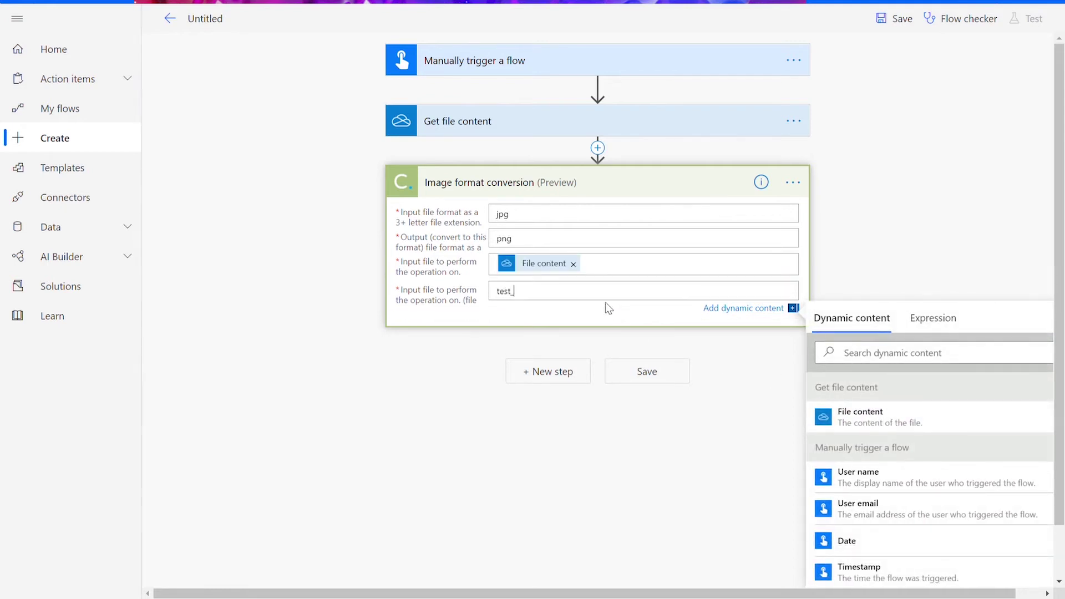
text(input.jpg)
Add a OneDrive Create file action saving OutputContent as output.png in the root folder.
click(580, 369)
text(c)
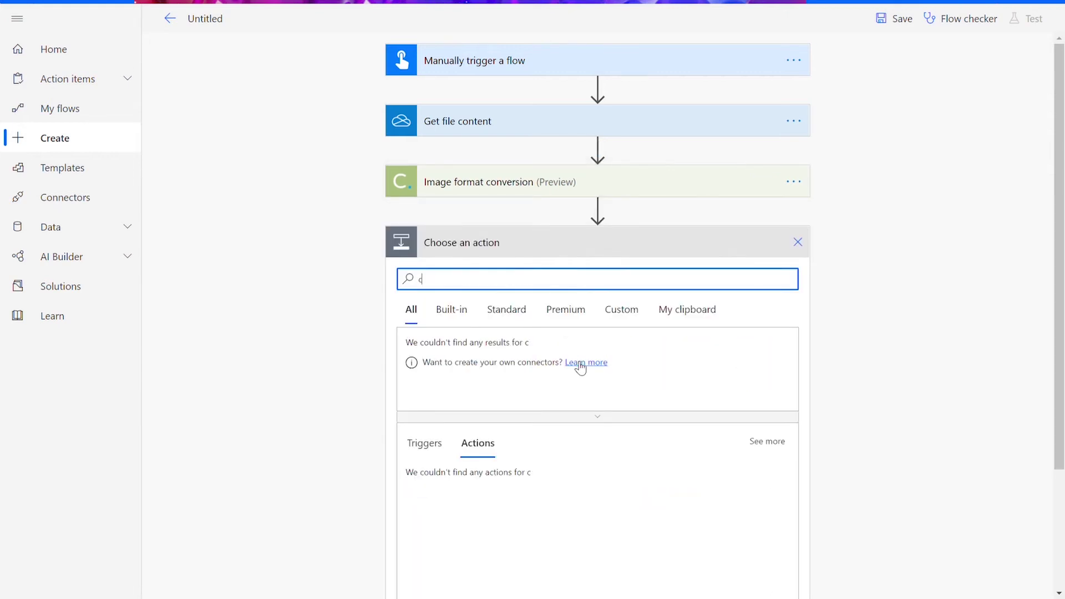
text(reate file)
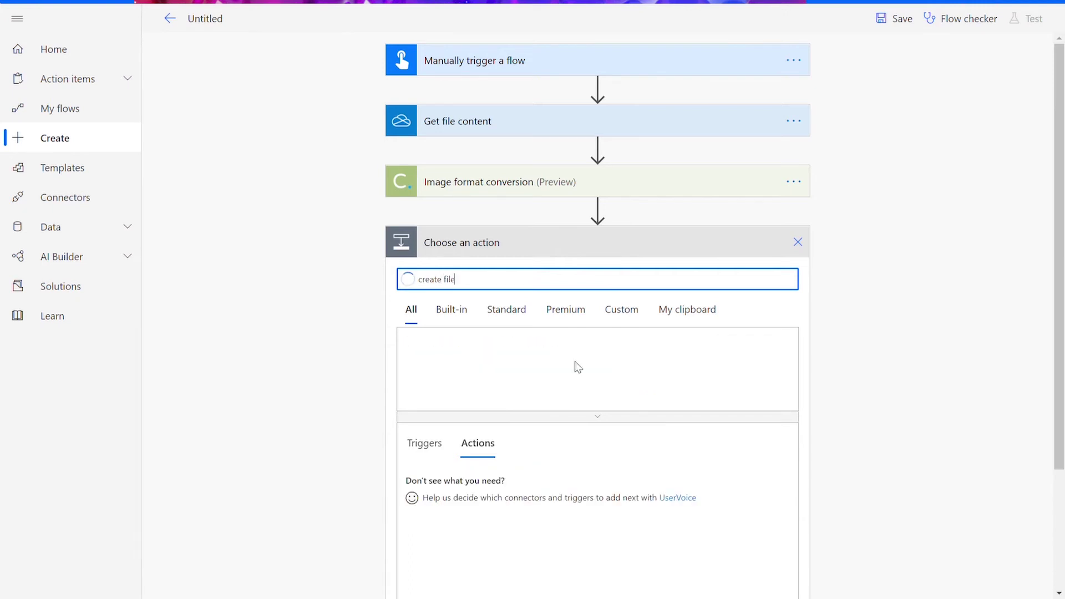
click(501, 487)
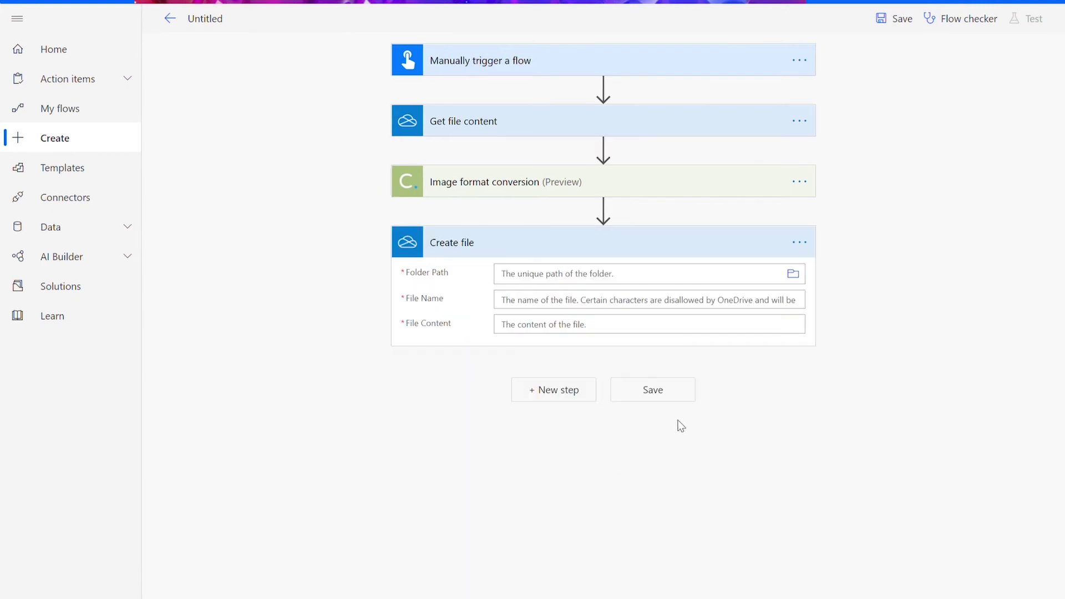
click(795, 274)
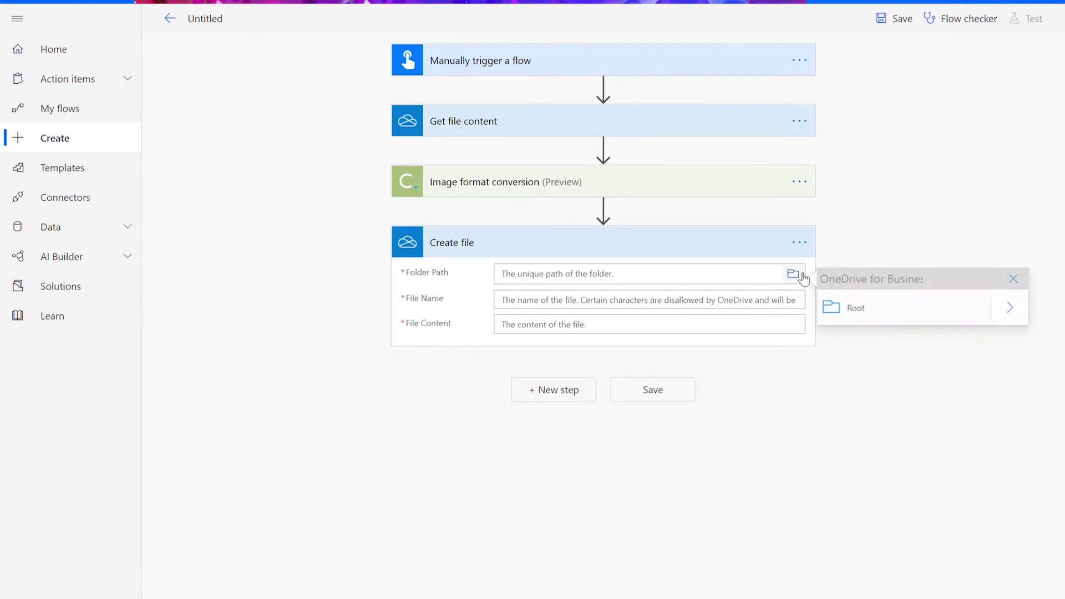
click(837, 308)
click(590, 319)
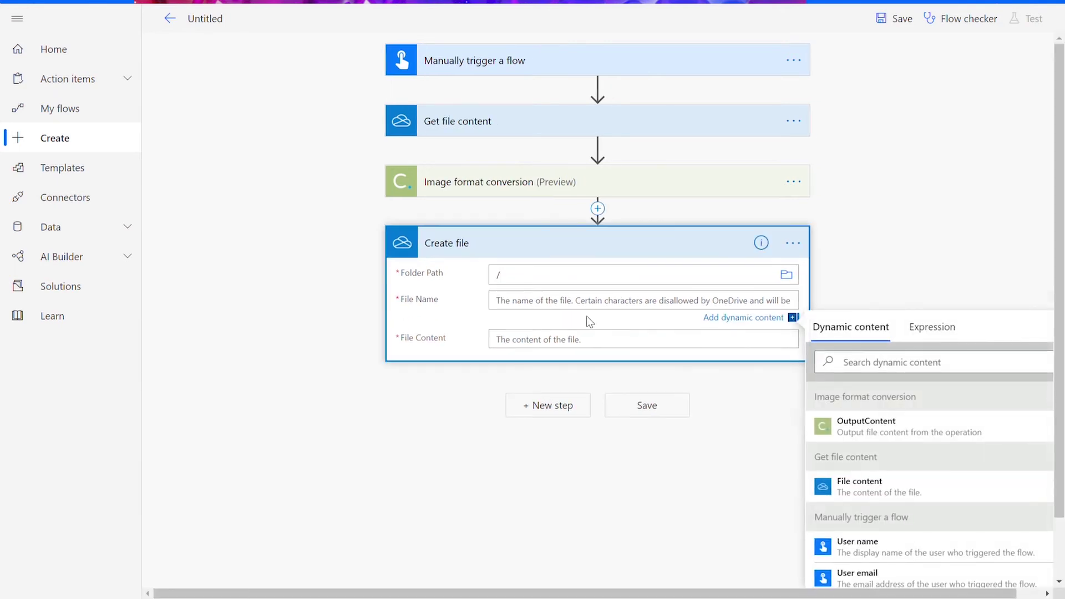
text(output.p)
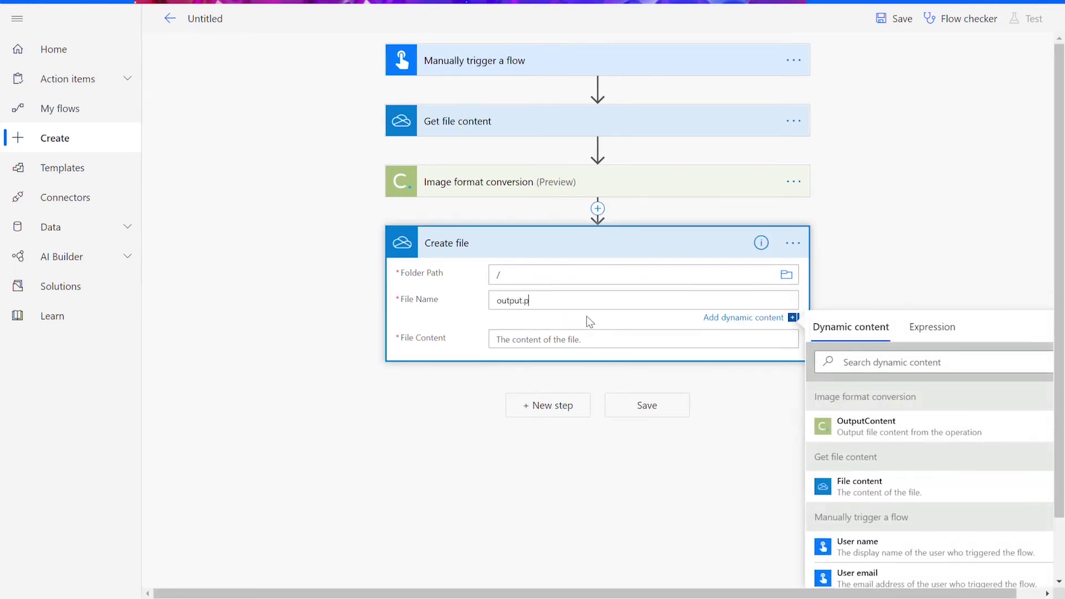
text(ng)
click(583, 339)
click(875, 451)
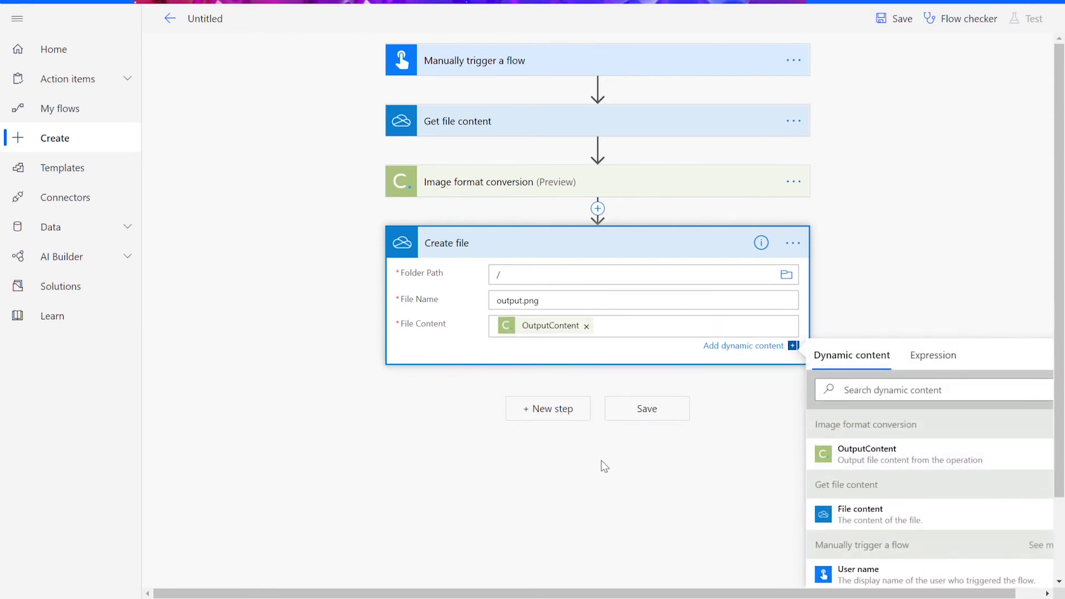
Save the flow and run a manual test, performing the trigger action yourself.
click(646, 415)
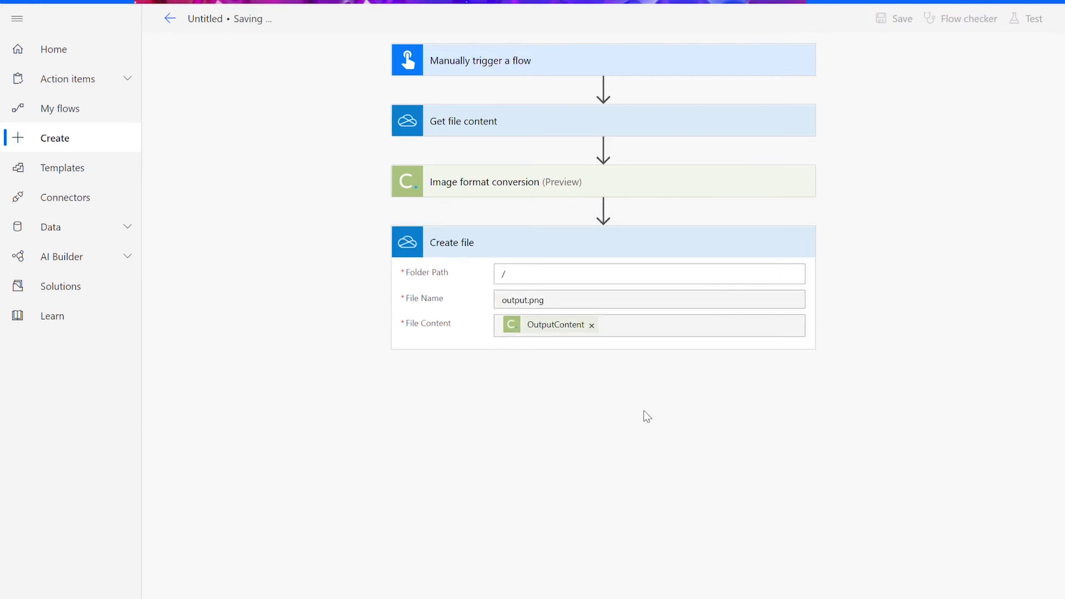
click(1033, 27)
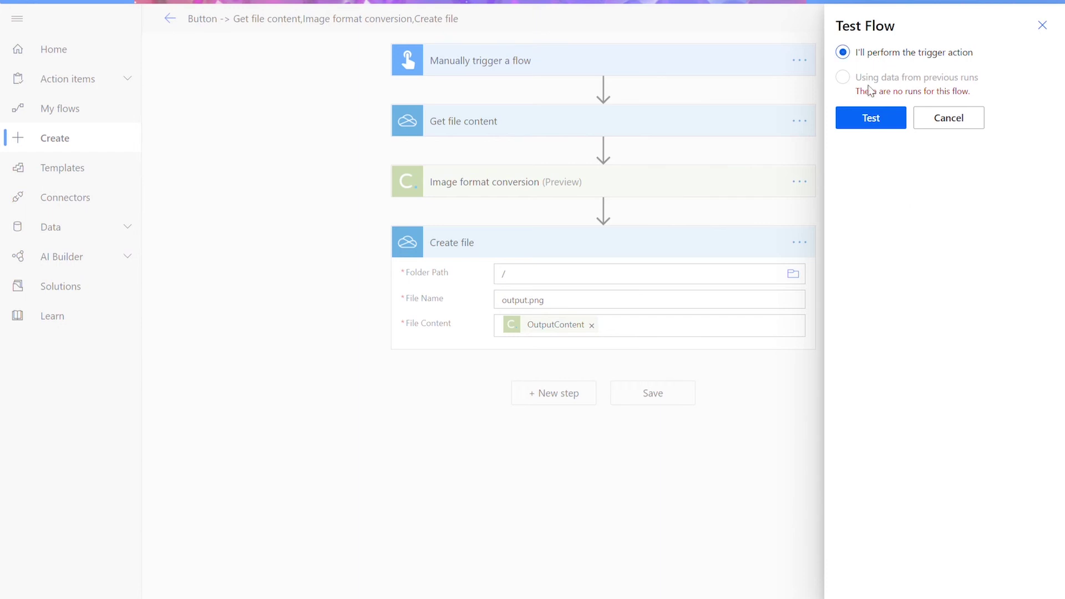
click(887, 126)
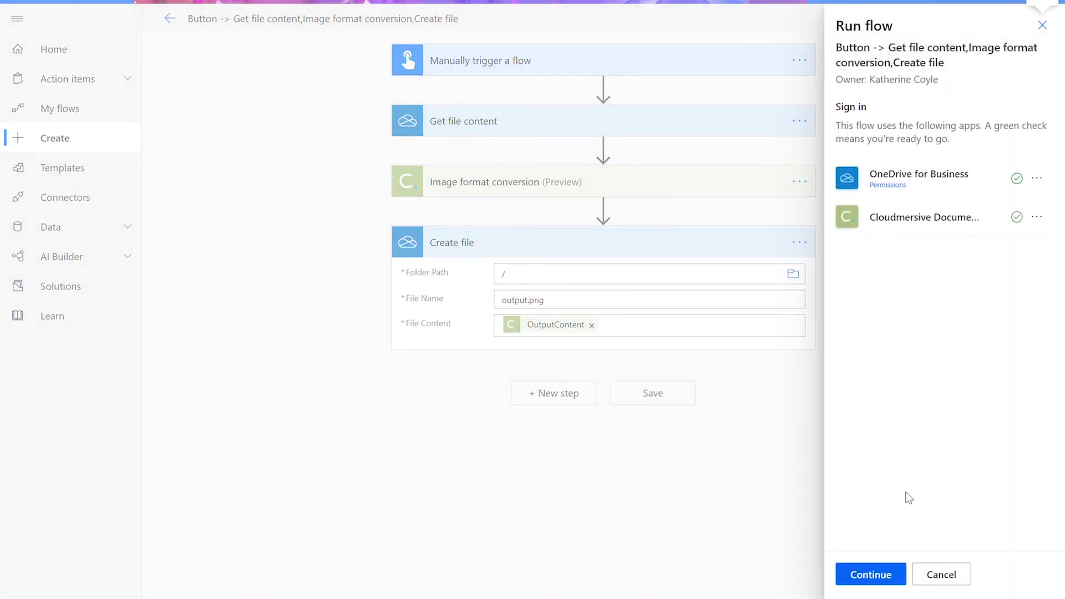
click(906, 573)
click(904, 574)
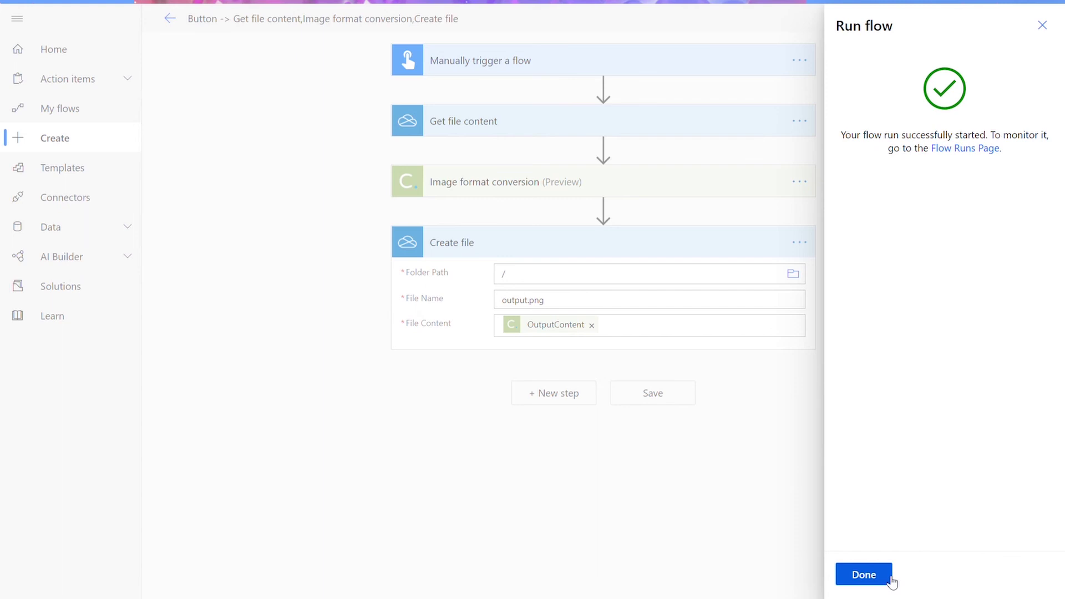
click(864, 575)
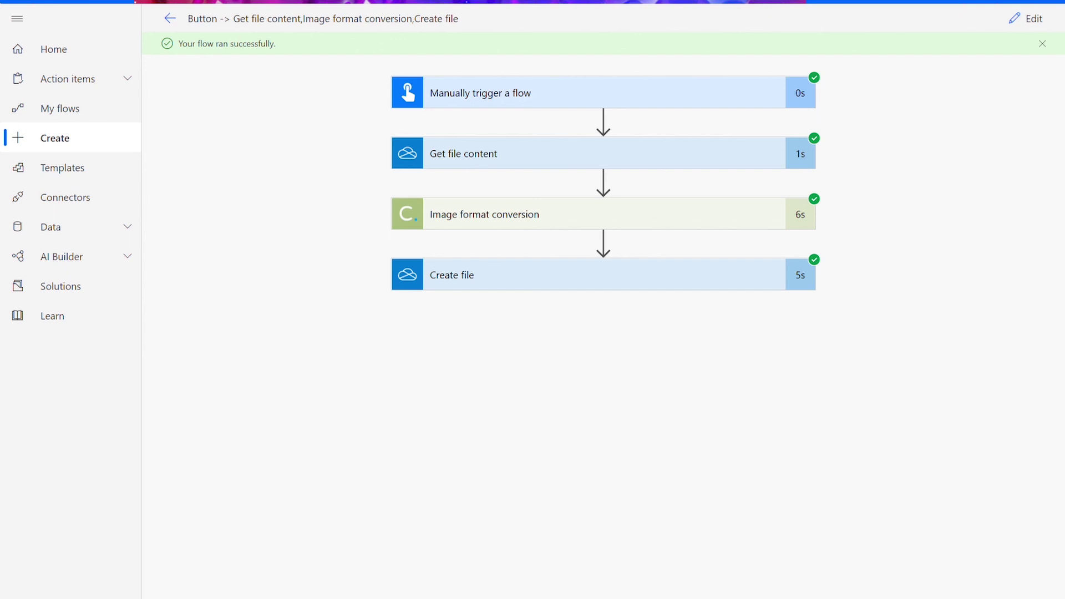
Switch to the OneDrive My files tab to find output.png.
key(ctrl+Tab)
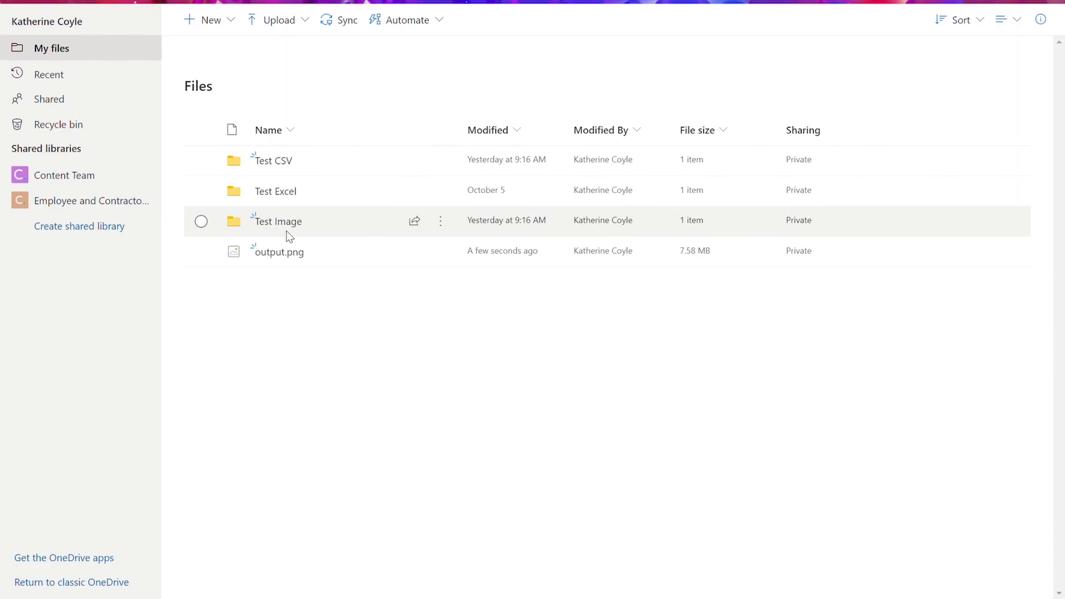